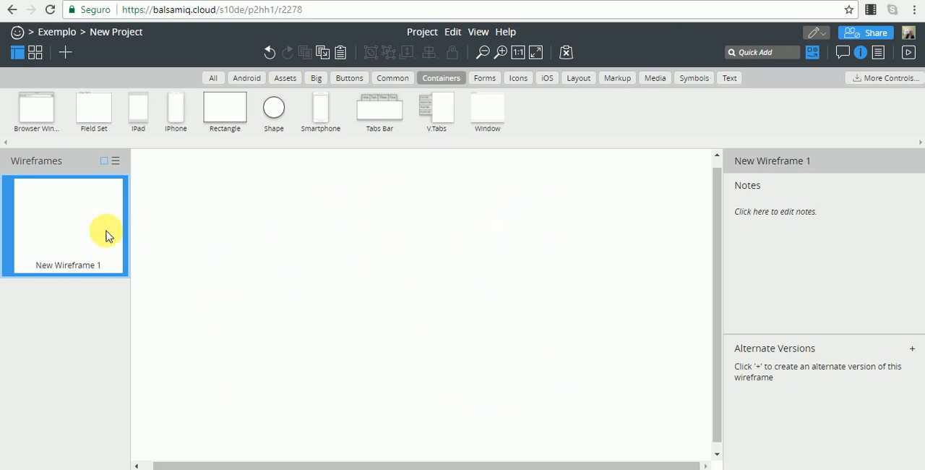
Rename the New Wireframe 1 wireframe as "Tela Home"
{"action": "mouse_move", "coordinate": [66, 231]}
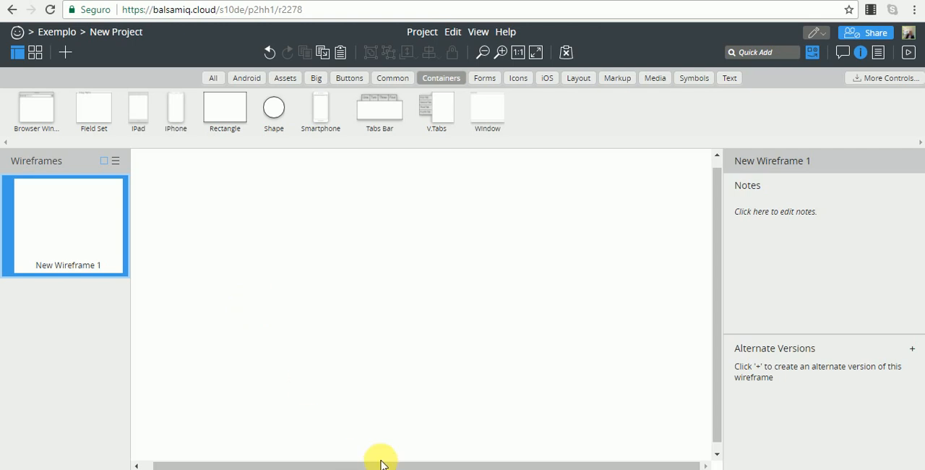
{"action": "mouse_move", "coordinate": [380, 459]}
{"action": "left_click", "coordinate": [352, 408]}
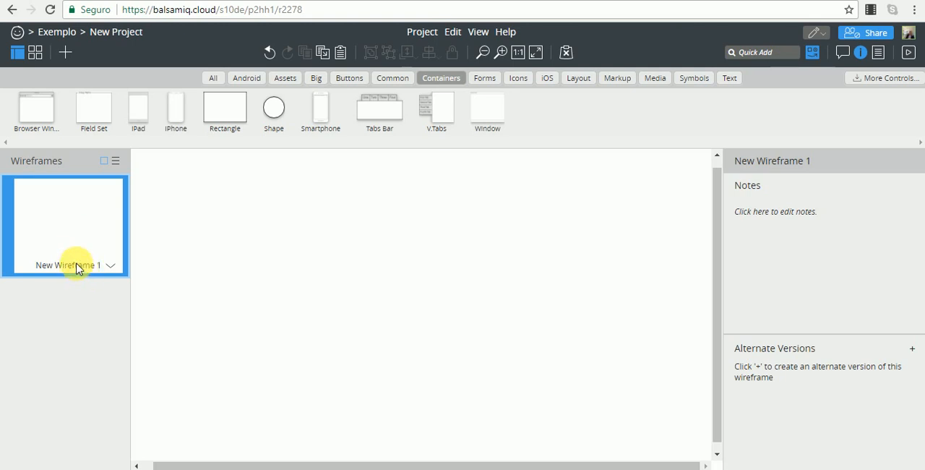
{"action": "right_click", "coordinate": [79, 204]}
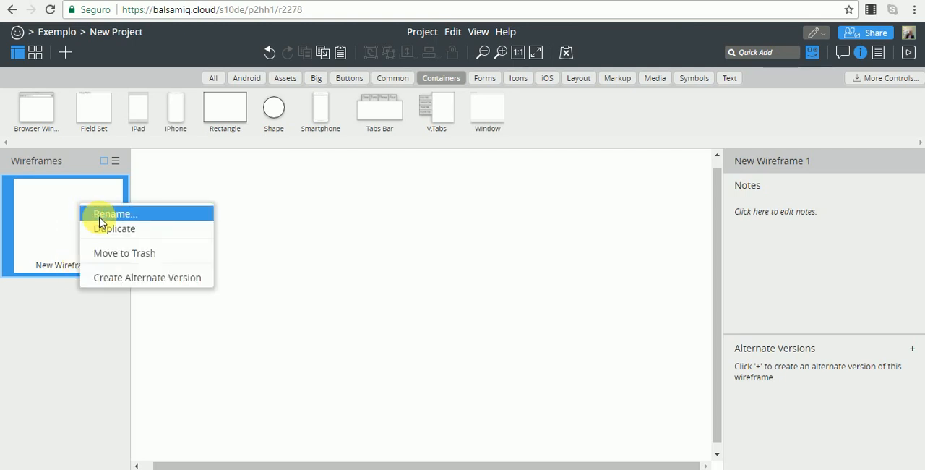
{"action": "left_click", "coordinate": [99, 215]}
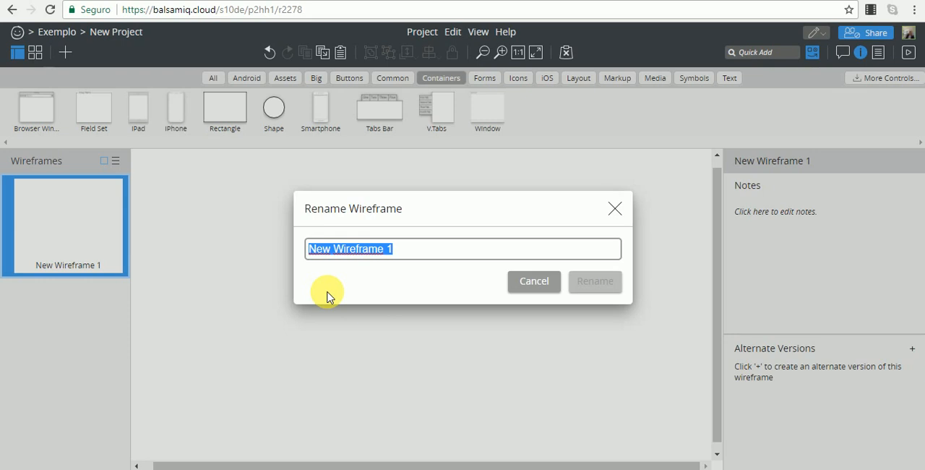
{"action": "type", "text": "Tela"}
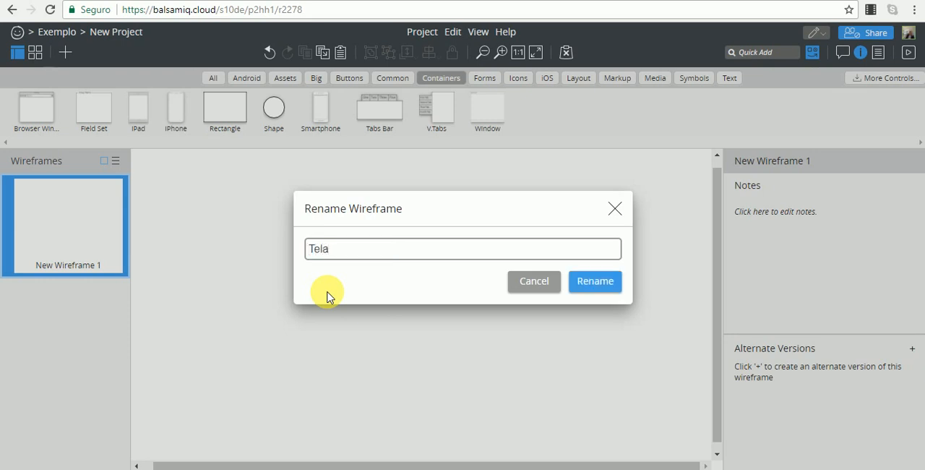
{"action": "type", "text": " Home"}
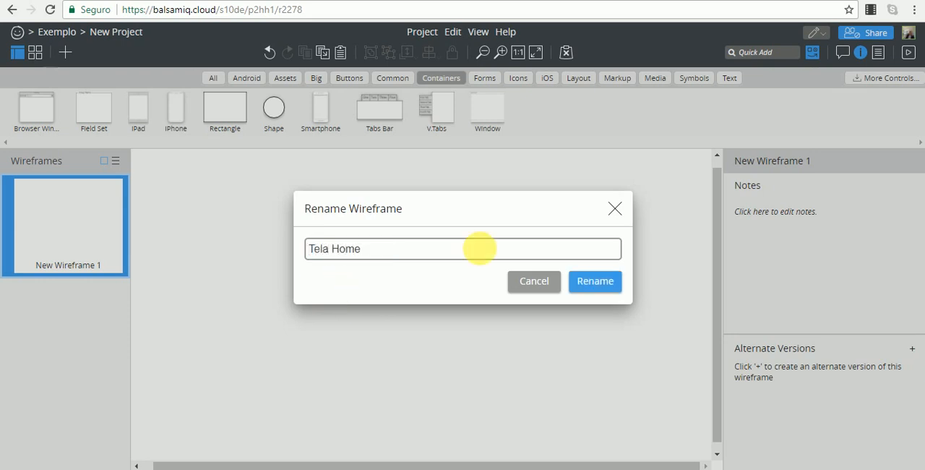
{"action": "left_click", "coordinate": [591, 280]}
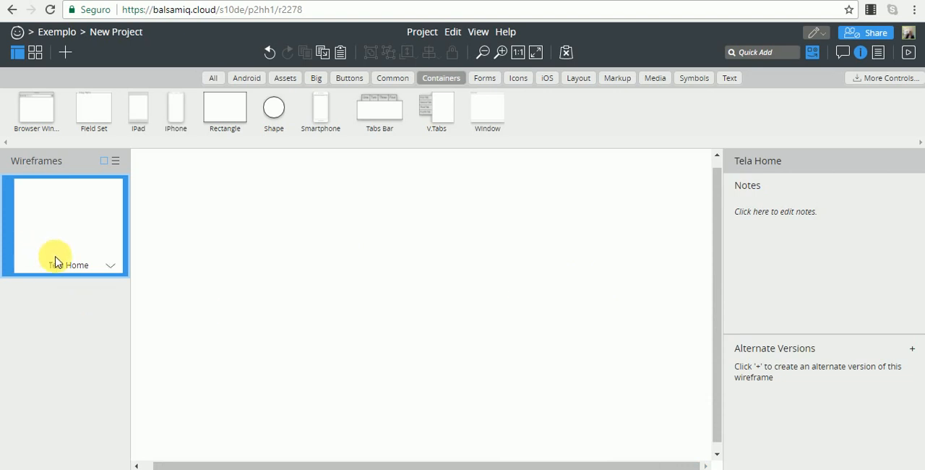
{"action": "right_click", "coordinate": [99, 221]}
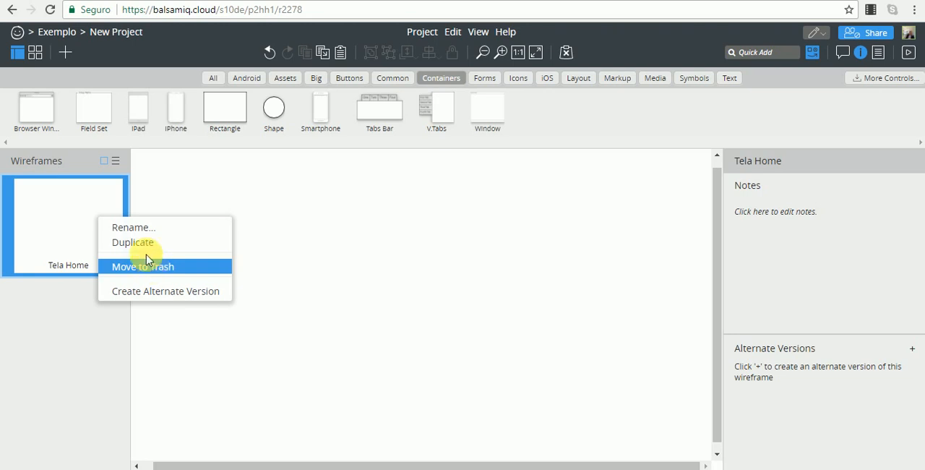
{"action": "left_click", "coordinate": [78, 210]}
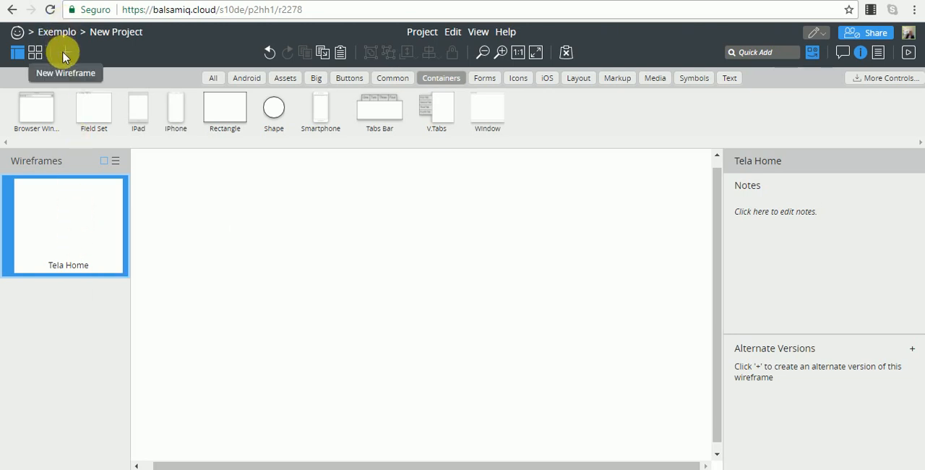
Add a second, blank wireframe to the project and switch between it and Tela Home
{"action": "left_click", "coordinate": [64, 52]}
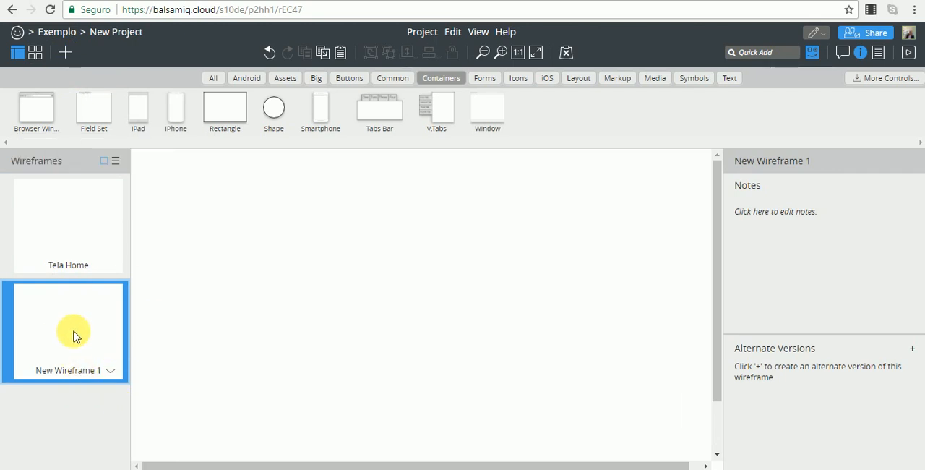
{"action": "left_click", "coordinate": [78, 213]}
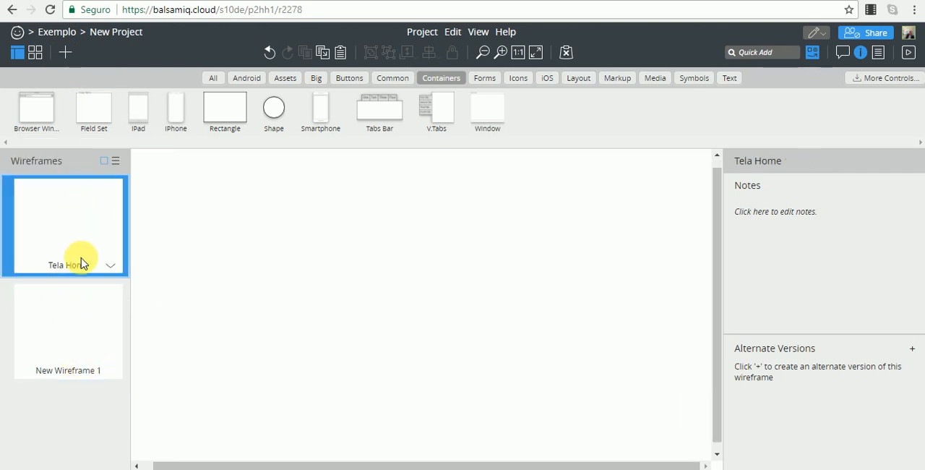
{"action": "left_click", "coordinate": [80, 335]}
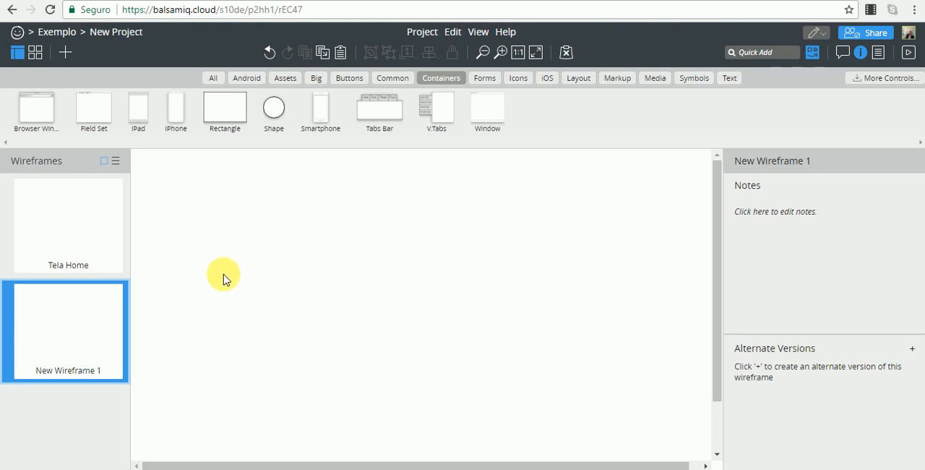
Save the note "Isso é uma nota" on the Tela Home wireframe
{"action": "left_click", "coordinate": [64, 221]}
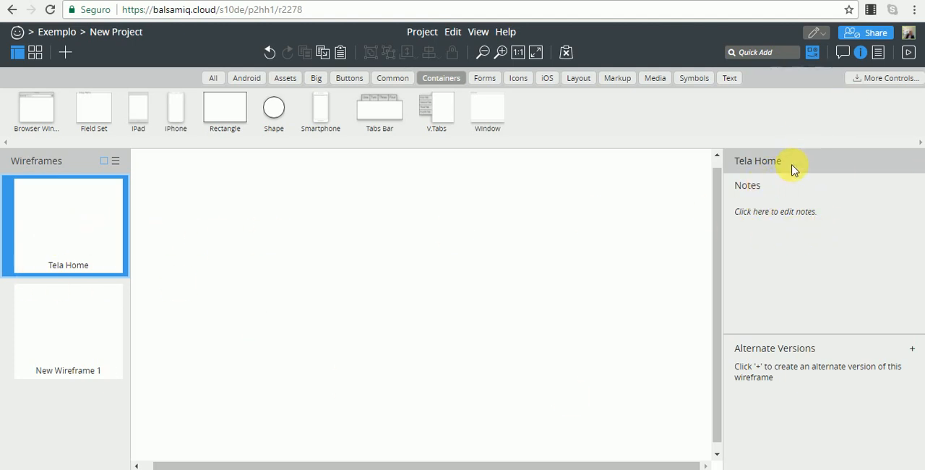
{"action": "left_click", "coordinate": [764, 216]}
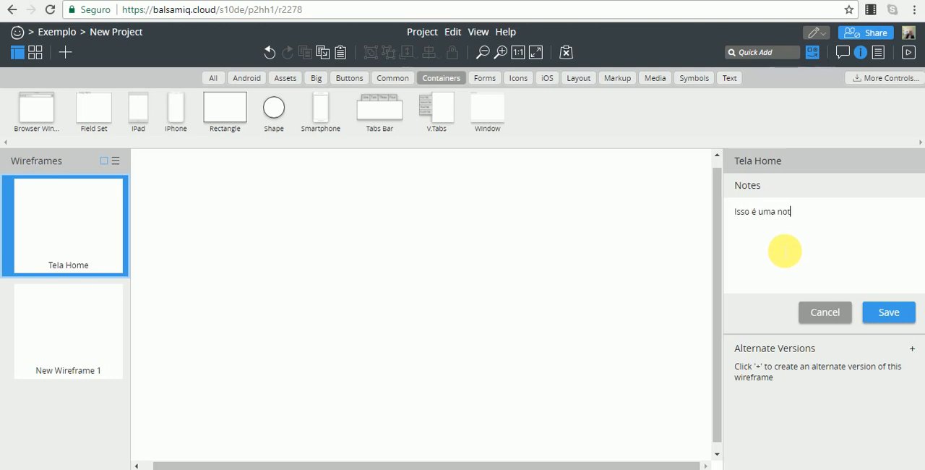
{"action": "left_click", "coordinate": [884, 312]}
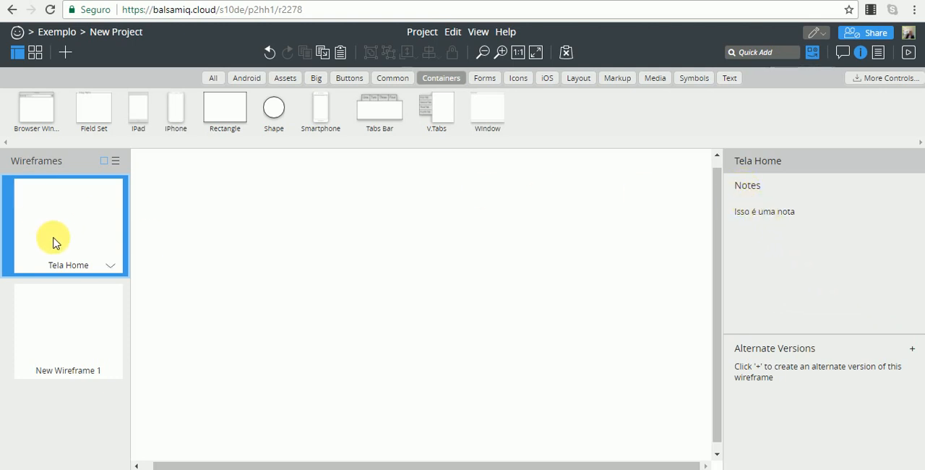
Save the note "Isto é outra nota" on the New Wireframe 1 wireframe
{"action": "left_click", "coordinate": [71, 337]}
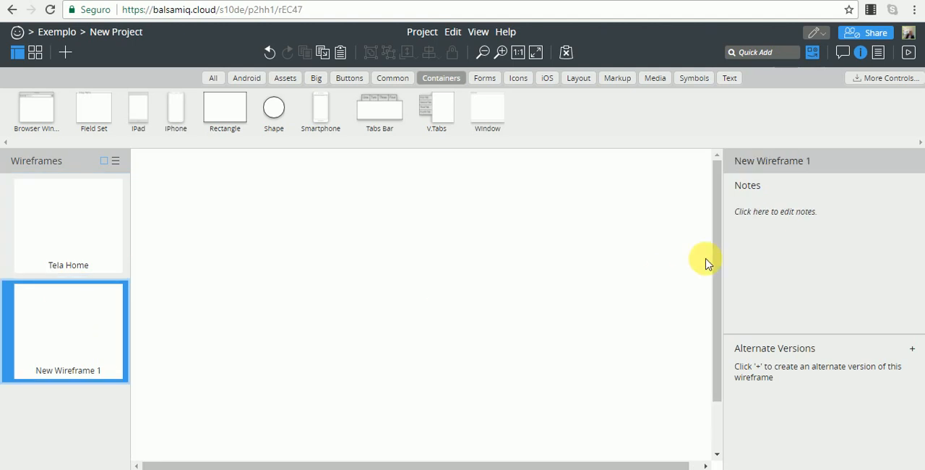
{"action": "left_click", "coordinate": [772, 214]}
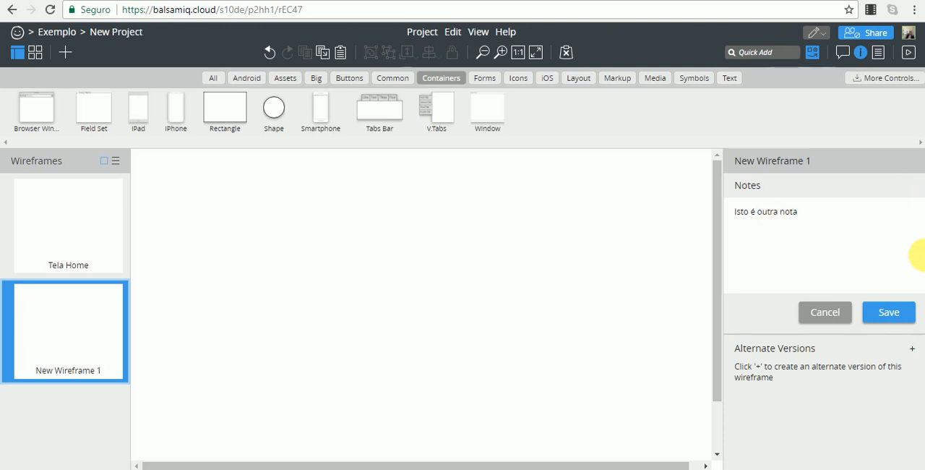
{"action": "left_click", "coordinate": [893, 312]}
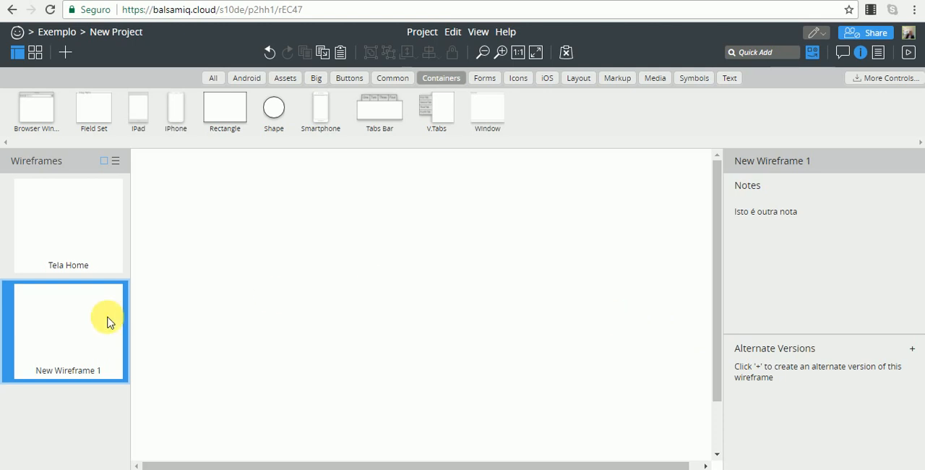
Return to the Tela Home wireframe and show the project information
{"action": "left_click", "coordinate": [69, 228]}
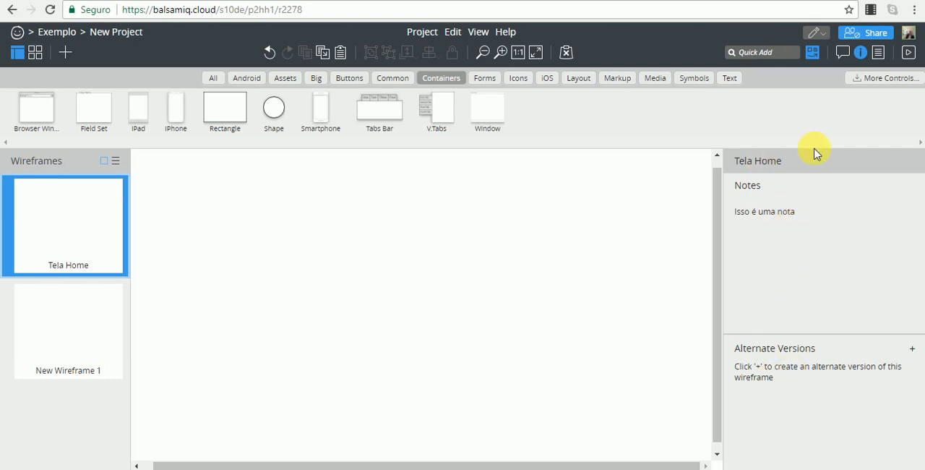
{"action": "left_click", "coordinate": [877, 53]}
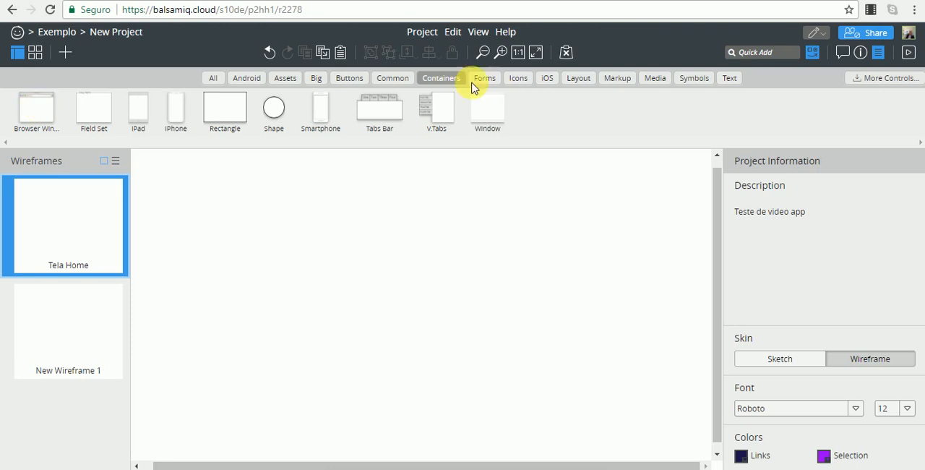
Add a Browser Window container to the Tela Home wireframe and keep it selected
{"action": "double_click", "coordinate": [45, 114]}
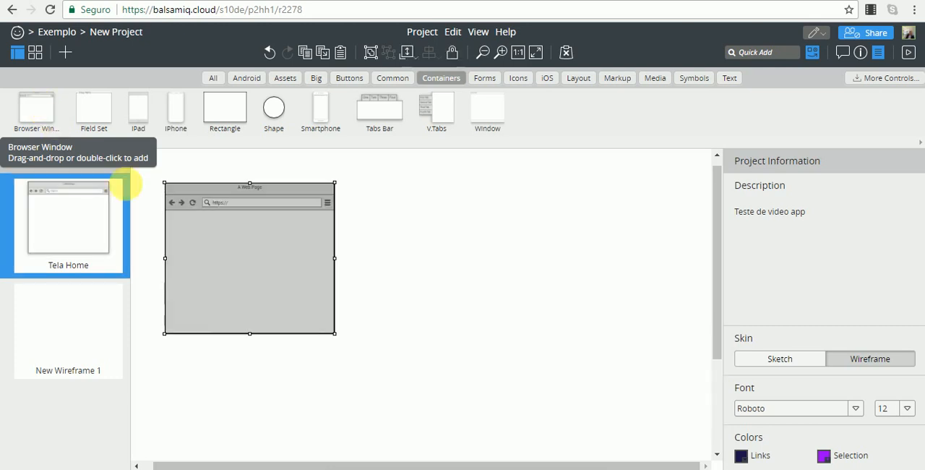
{"action": "left_click", "coordinate": [385, 207]}
{"action": "left_click", "coordinate": [246, 227]}
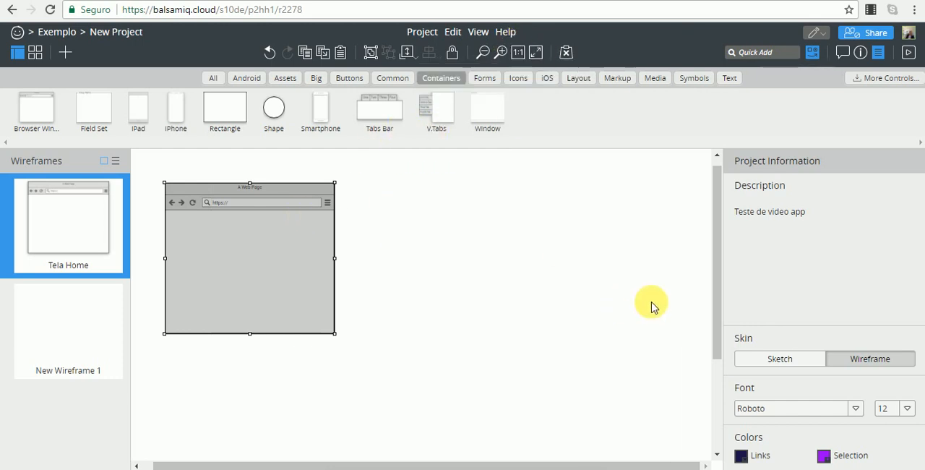
Examine the whole browser window mockup at actual size
{"action": "scroll", "coordinate": [651, 306], "scroll_direction": "up", "scroll_amount": 1}
{"action": "scroll", "coordinate": [652, 307], "scroll_direction": "down", "scroll_amount": 1}
{"action": "scroll", "coordinate": [651, 306], "scroll_direction": "up", "scroll_amount": 2}
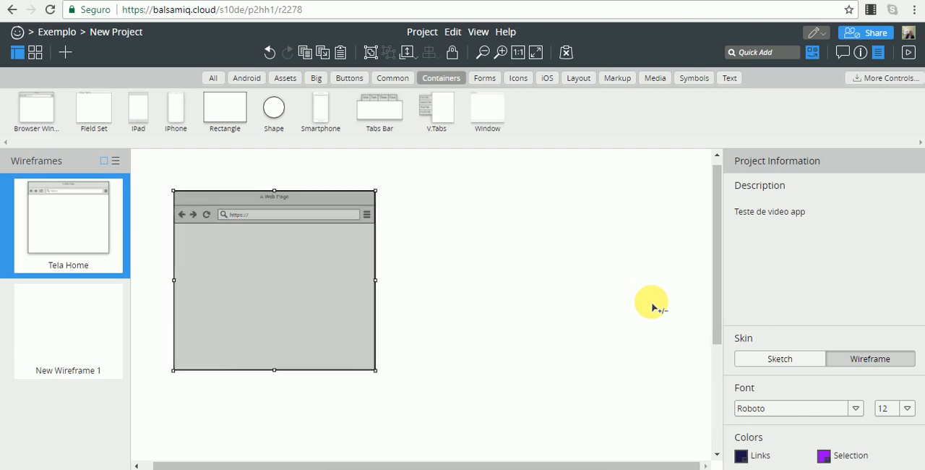
{"action": "scroll", "coordinate": [651, 306], "scroll_direction": "down", "scroll_amount": 1}
{"action": "scroll", "coordinate": [651, 307], "scroll_direction": "up", "scroll_amount": 1}
{"action": "left_click", "coordinate": [518, 49]}
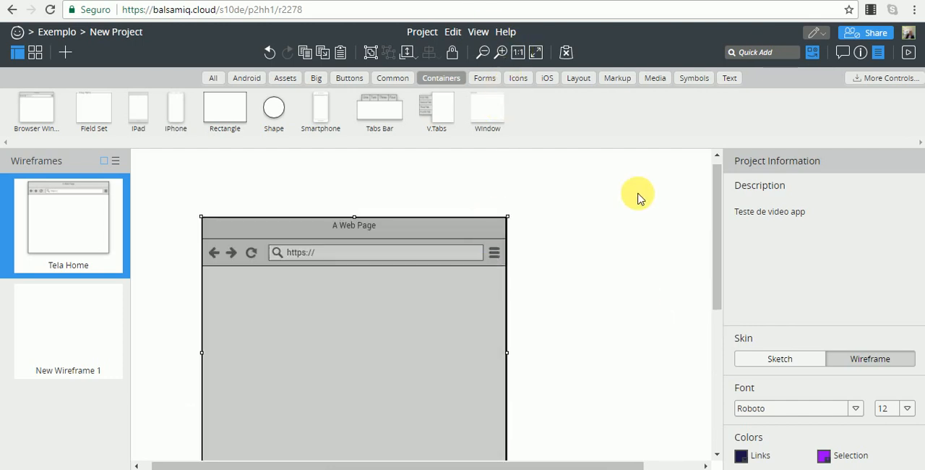
{"action": "scroll", "coordinate": [635, 199], "scroll_direction": "down", "scroll_amount": 2}
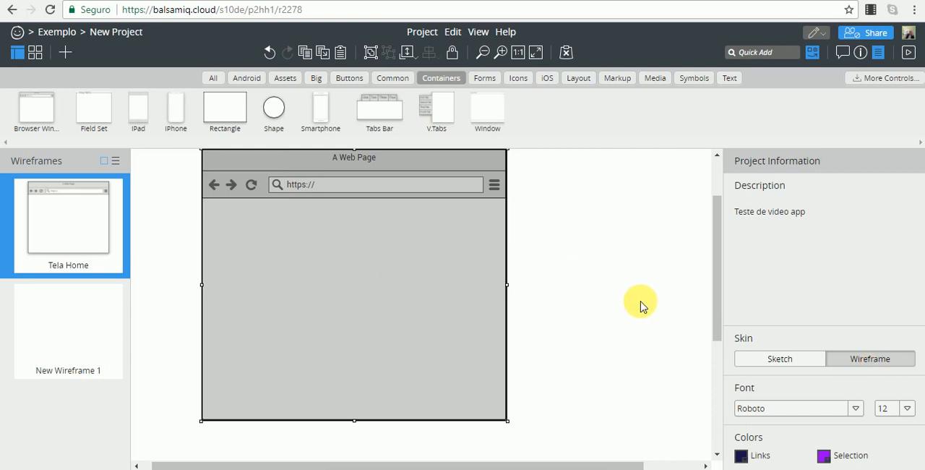
Try the Sketch skin on the project and switch back to the Wireframe skin
{"action": "left_click", "coordinate": [799, 362]}
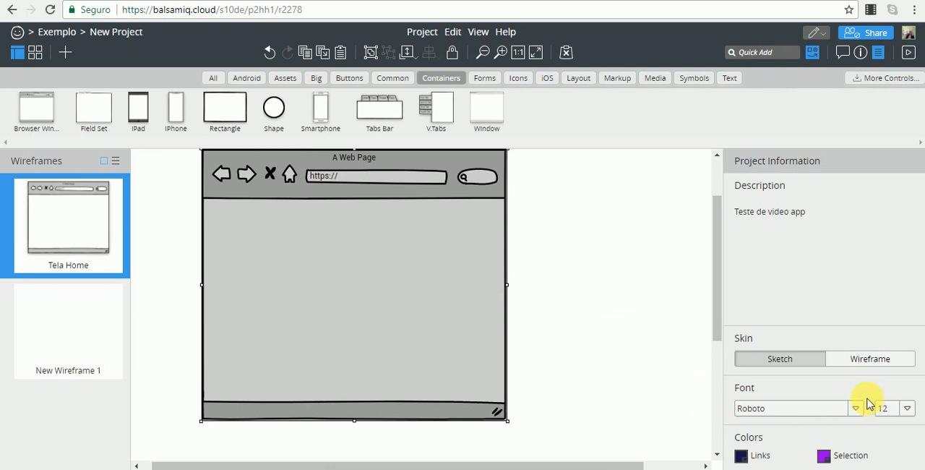
{"action": "left_click", "coordinate": [849, 359]}
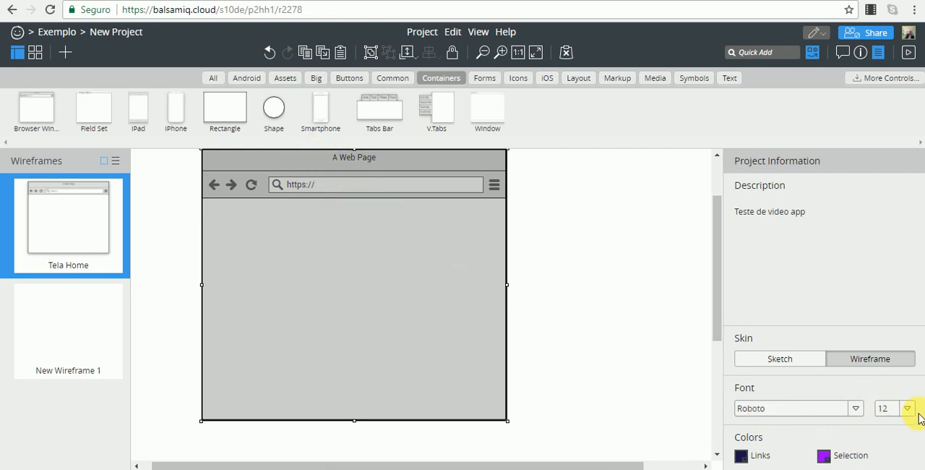
Try Inconsolata as the project font and restore Roboto
{"action": "left_click", "coordinate": [855, 409]}
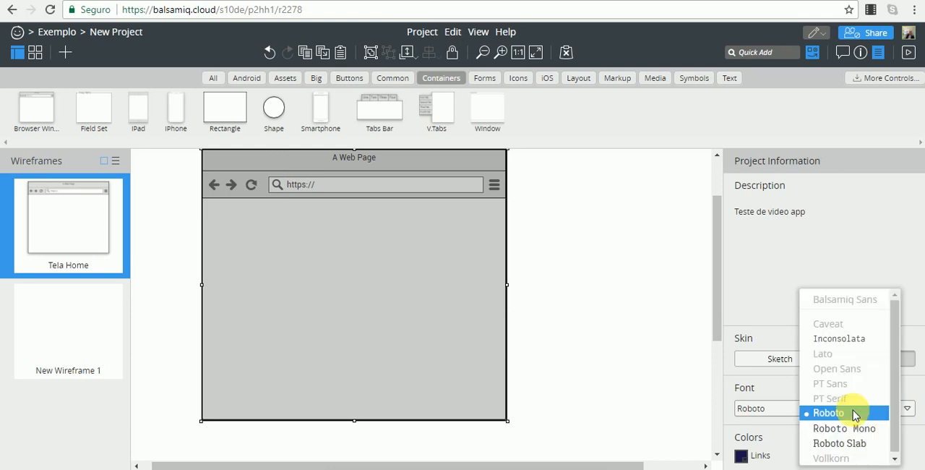
{"action": "left_click", "coordinate": [840, 338]}
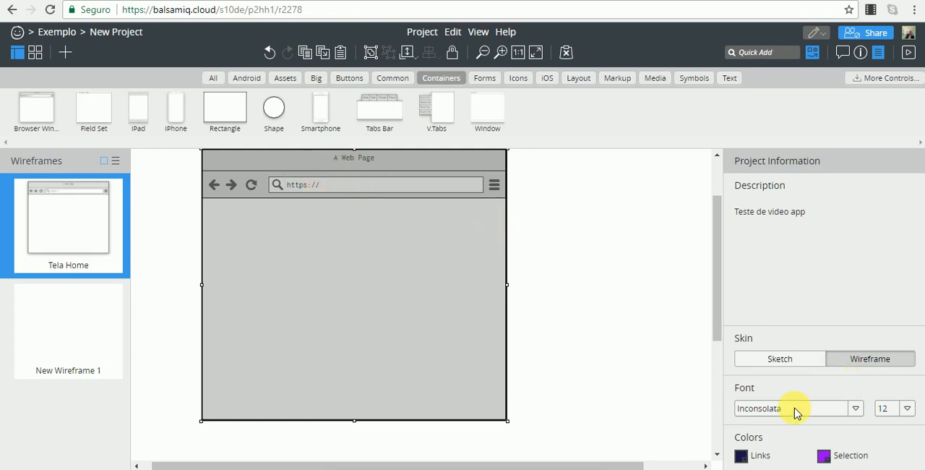
{"action": "left_click", "coordinate": [858, 410]}
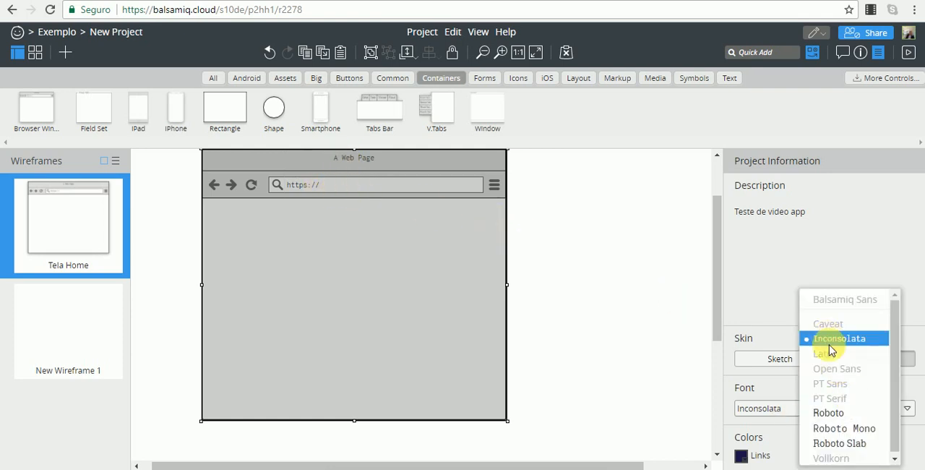
{"action": "left_click", "coordinate": [838, 414]}
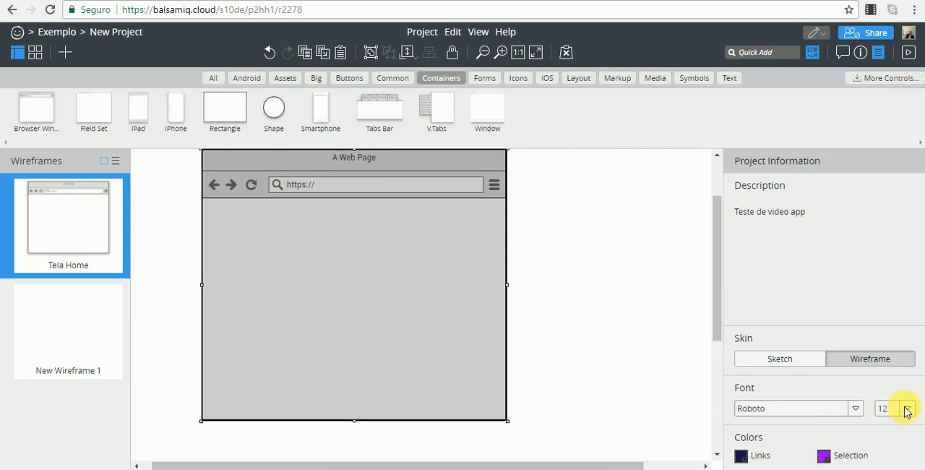
Try a project font size of 24 and restore it to 12
{"action": "left_click", "coordinate": [904, 409]}
{"action": "left_click", "coordinate": [894, 382]}
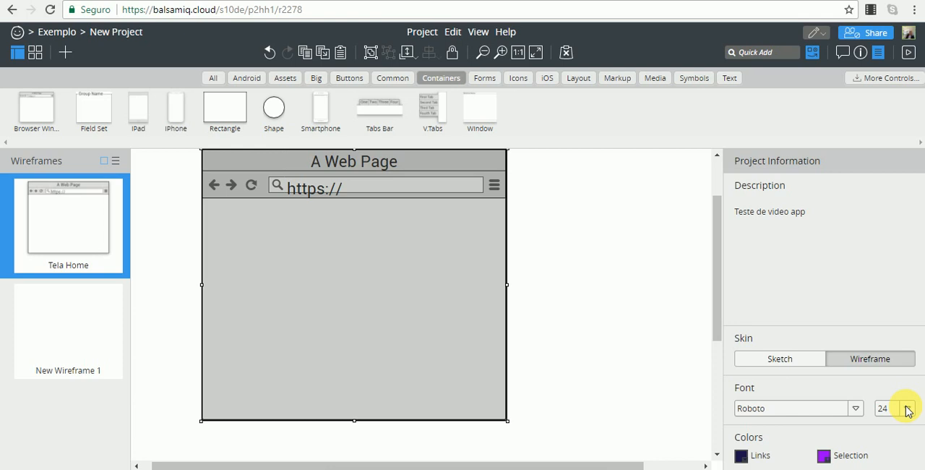
{"action": "left_click", "coordinate": [908, 409]}
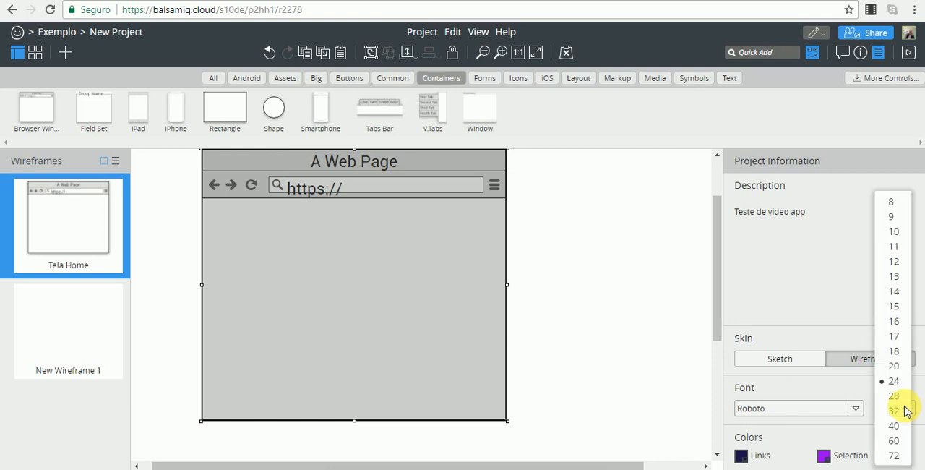
{"action": "left_click", "coordinate": [893, 261]}
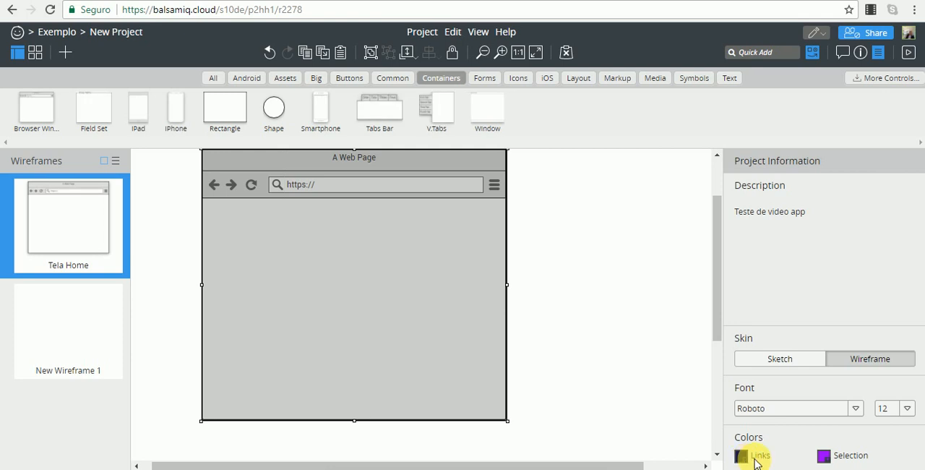
Set the project's link color to green and choose purple as its selection color
{"action": "left_click", "coordinate": [745, 459]}
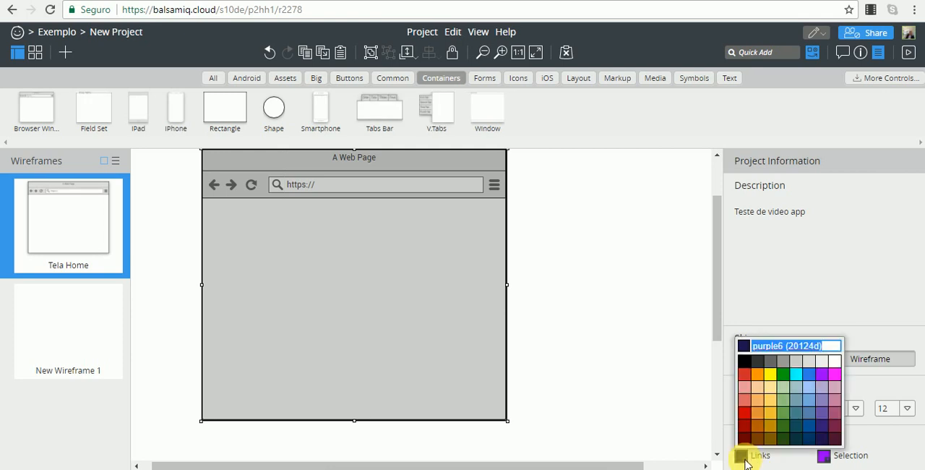
{"action": "left_click", "coordinate": [783, 374]}
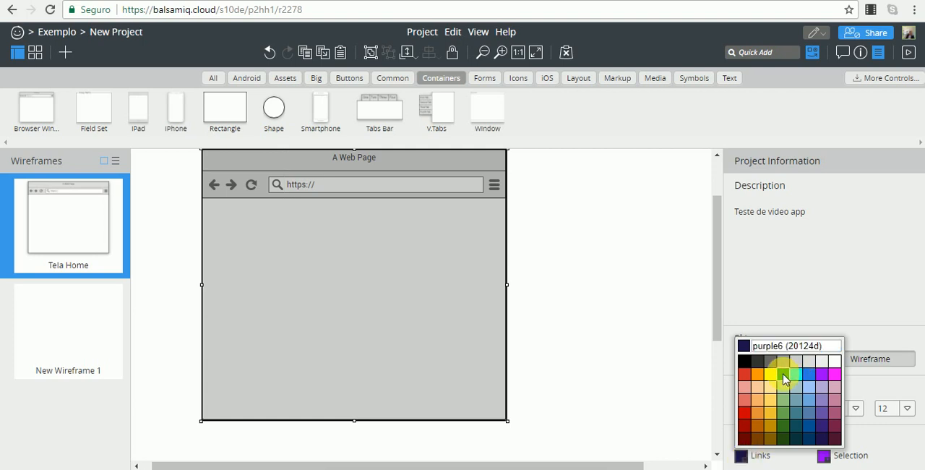
{"action": "left_click", "coordinate": [825, 456]}
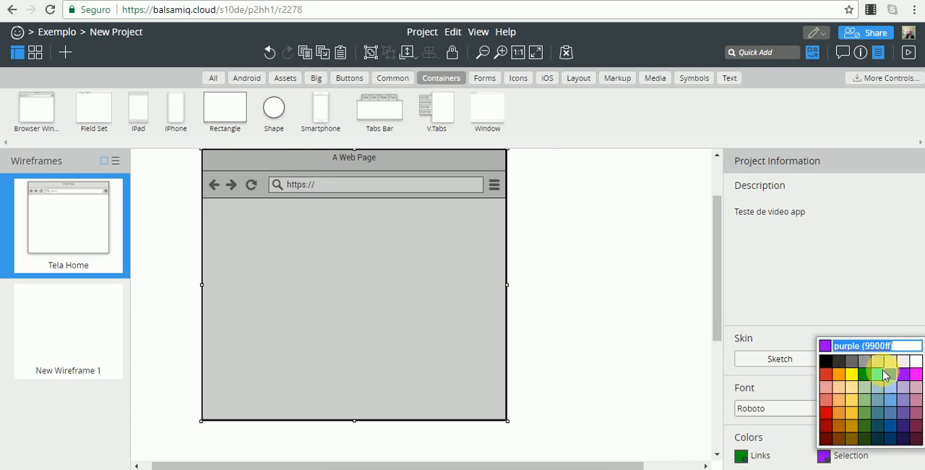
{"action": "left_click", "coordinate": [903, 383]}
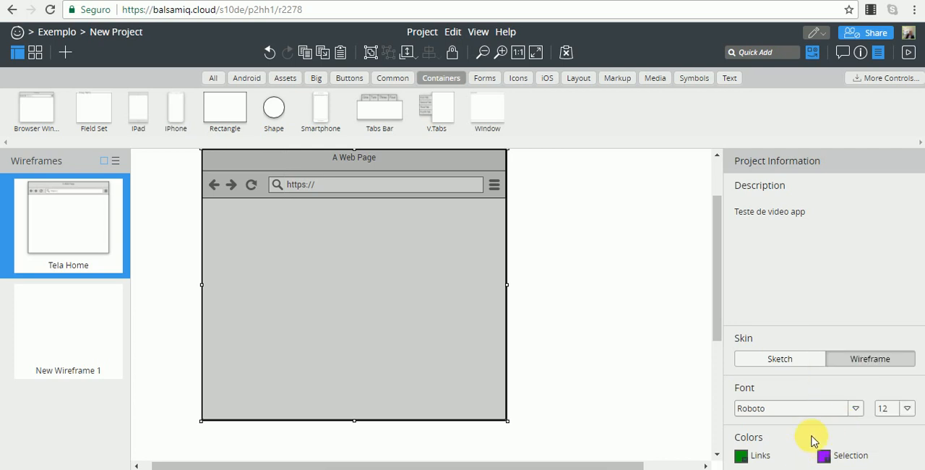